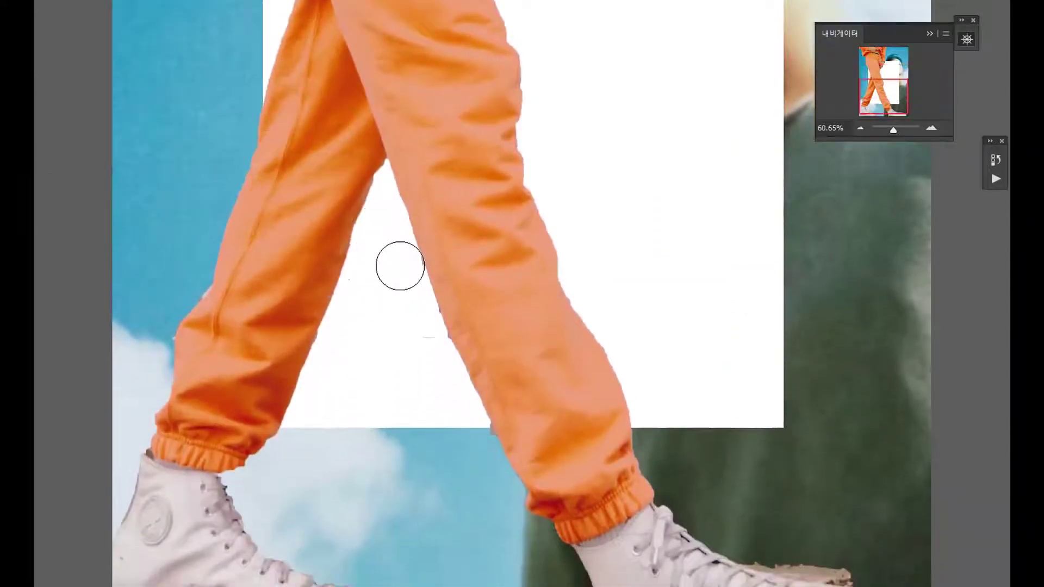
Scroll and zoom out in the Navigator to view the whole collage.
{"action": "scroll", "coordinate": [768, 439], "scroll_direction": "down", "scroll_amount": 3}
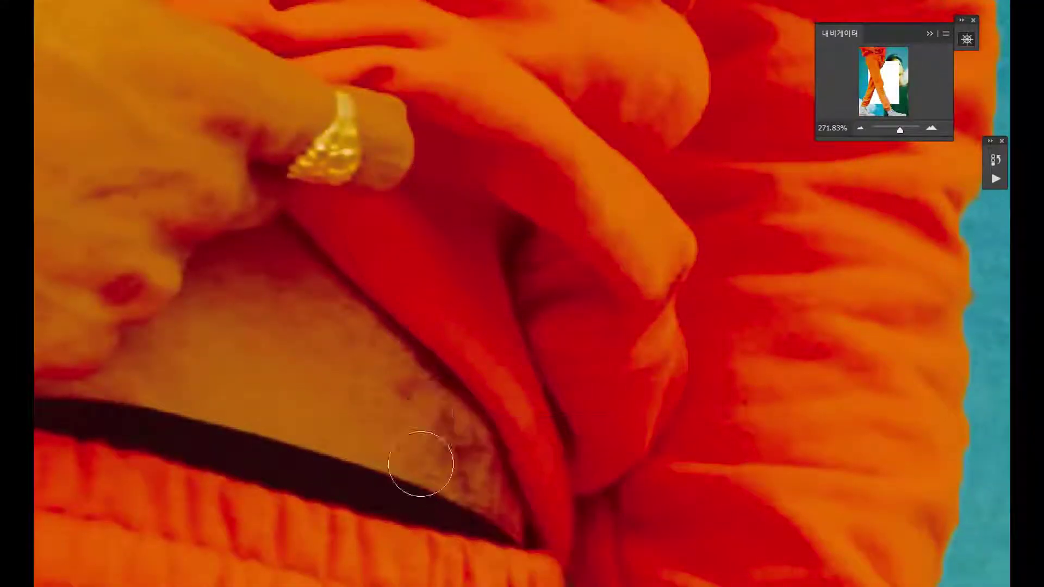
{"action": "left_click_drag", "start_coordinate": [900, 130], "coordinate": [892, 131]}
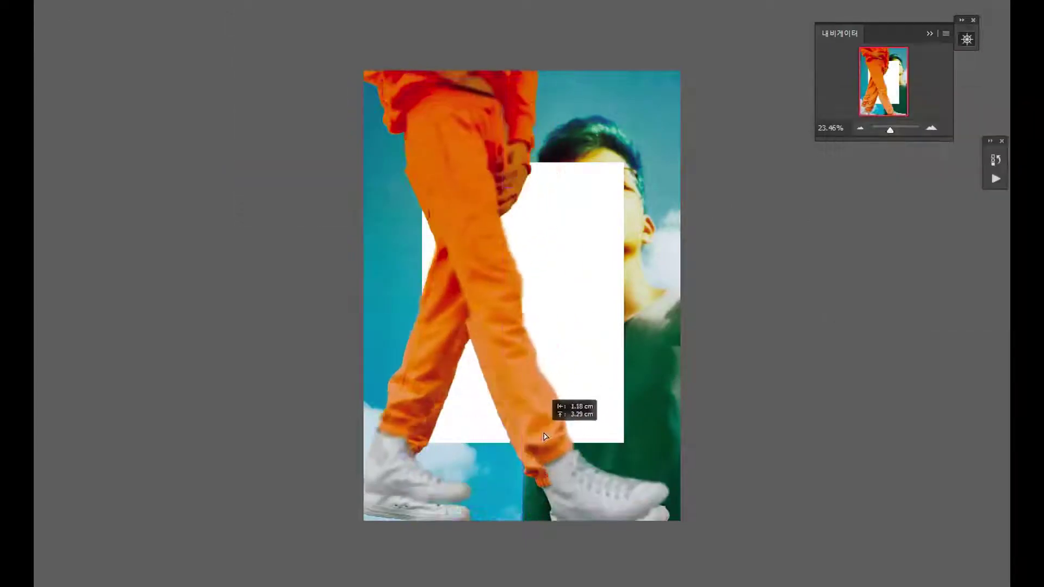
Nudge the pants layer into position and magnify the canvas to 60.65%.
{"action": "left_click_drag", "start_coordinate": [544, 441], "coordinate": [542, 450]}
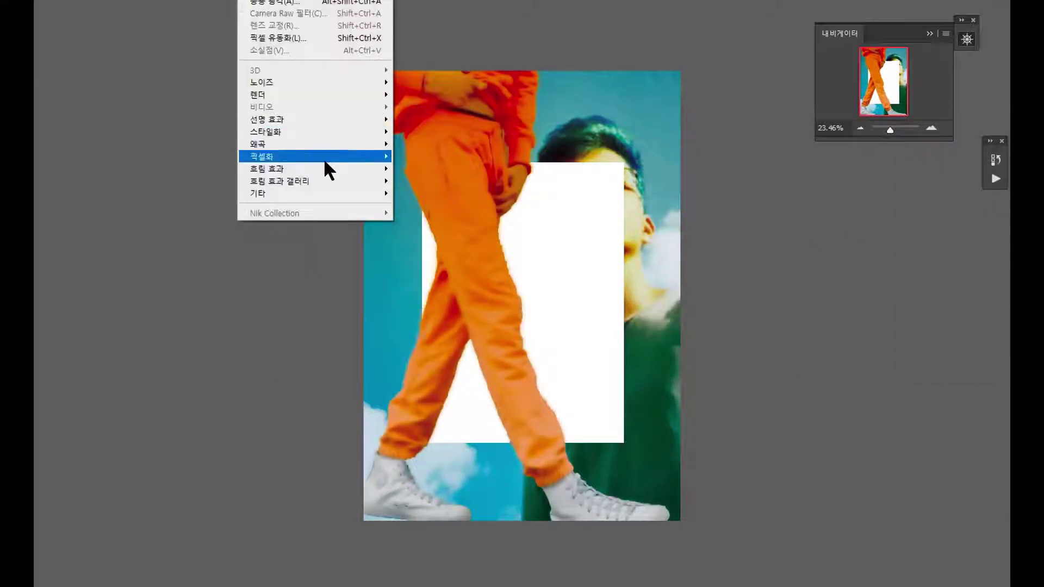
{"action": "left_click_drag", "start_coordinate": [886, 129], "coordinate": [894, 132]}
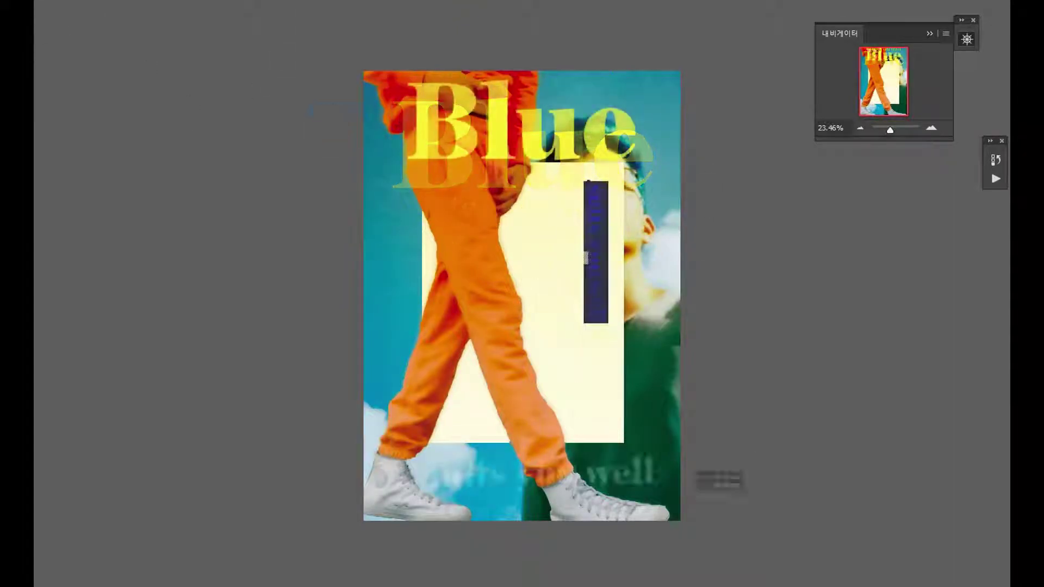
Rotate 'suits you well' -90° beside 'Blue' and tilt the letter u.
{"action": "left_click_drag", "start_coordinate": [686, 313], "coordinate": [704, 257]}
{"action": "left_click_drag", "start_coordinate": [642, 326], "coordinate": [639, 167]}
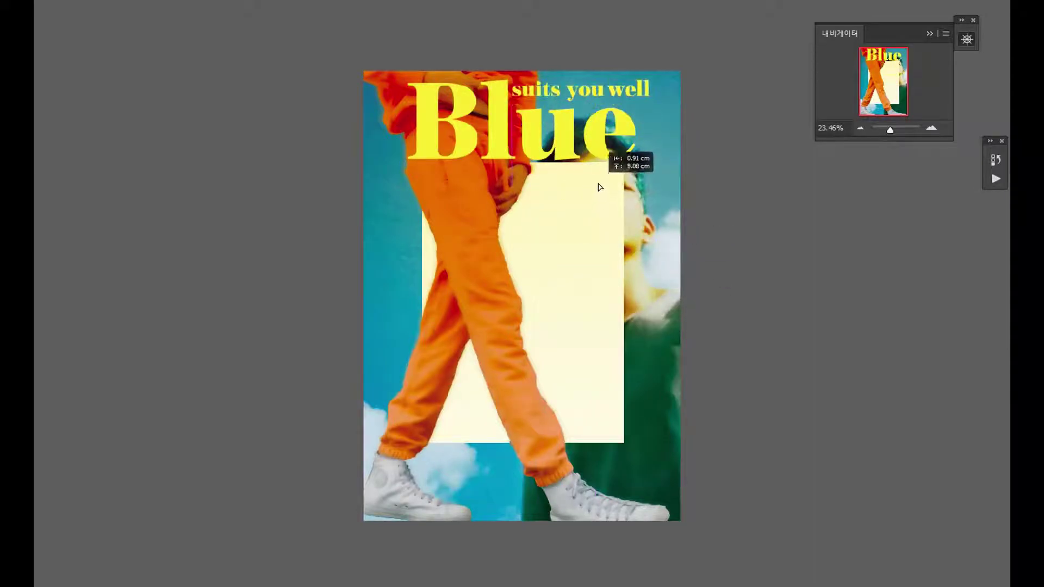
{"action": "mouse_move", "coordinate": [571, 215]}
{"action": "left_mouse_down"}
{"action": "mouse_move", "coordinate": [567, 84]}
{"action": "mouse_move", "coordinate": [602, 149]}
{"action": "left_mouse_up"}
{"action": "key", "text": "Return"}
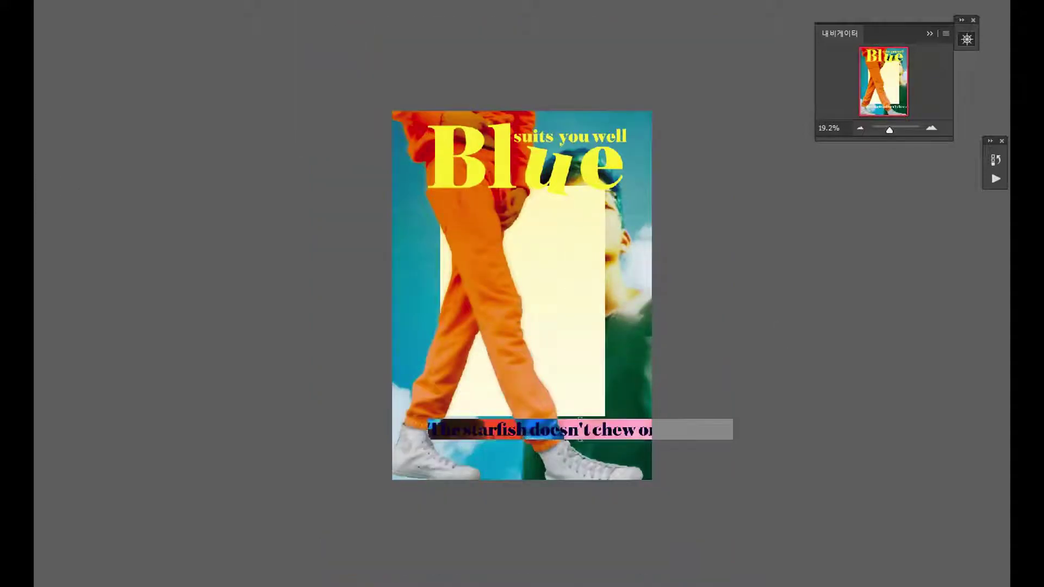
Make the starfish caption yellow on a teal box, align it, and hide the cream panel.
{"action": "left_click_drag", "start_coordinate": [545, 512], "coordinate": [551, 495]}
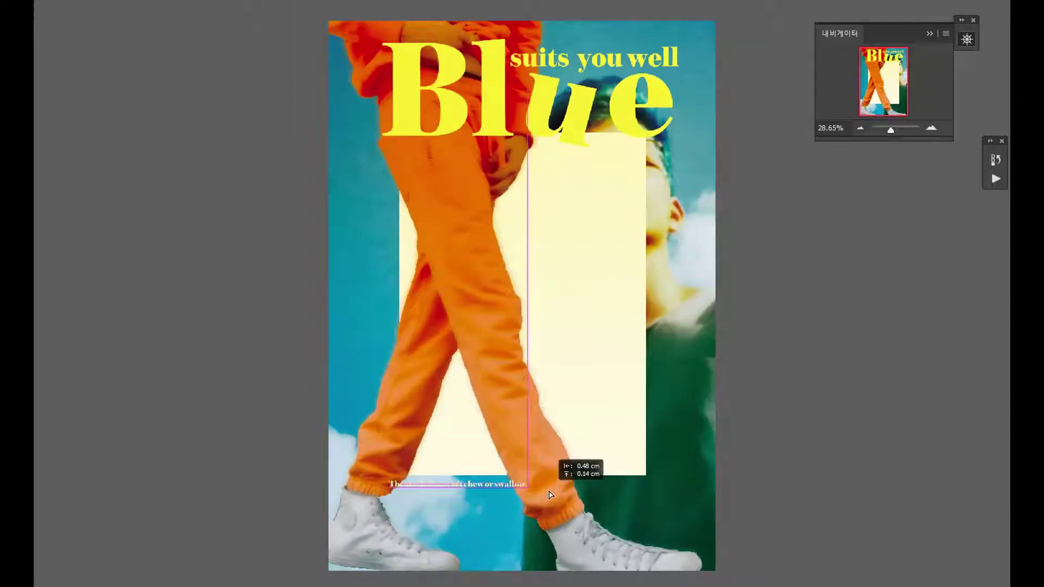
{"action": "left_click", "coordinate": [932, 226]}
{"action": "key", "text": "Return"}
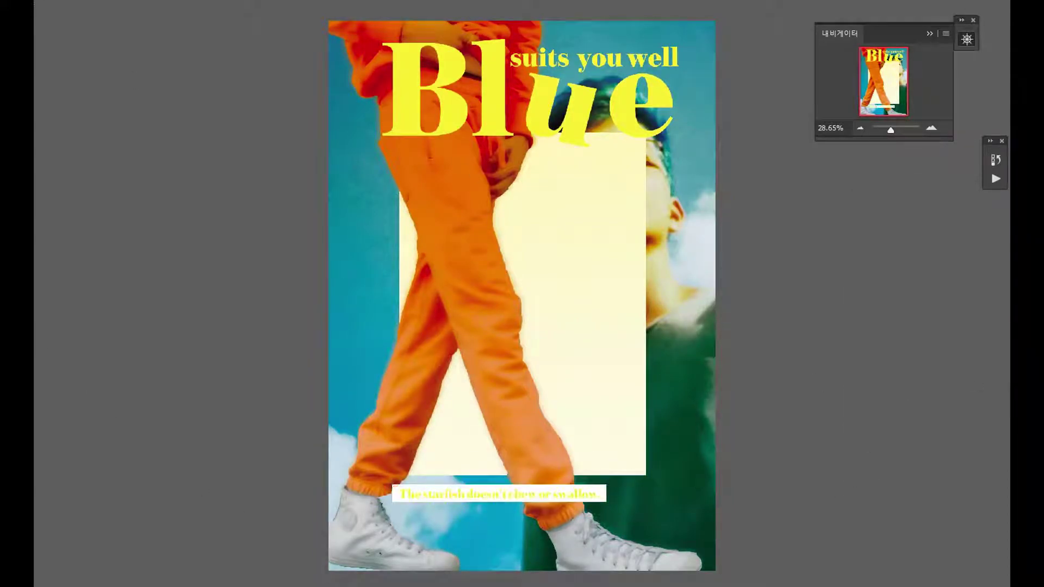
{"action": "left_click", "coordinate": [944, 251]}
{"action": "key", "text": "Return"}
{"action": "left_click_drag", "start_coordinate": [522, 511], "coordinate": [524, 508]}
{"action": "key", "text": "Delete"}
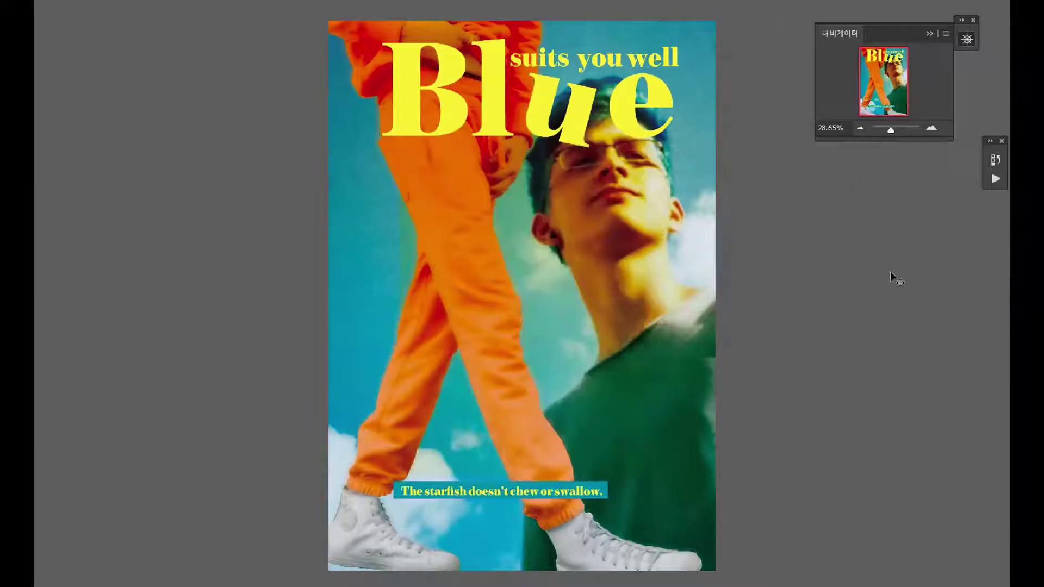
Give the panel a maximum-size white Stroke outline in Layer Style.
{"action": "left_click_drag", "start_coordinate": [949, 101], "coordinate": [1008, 101]}
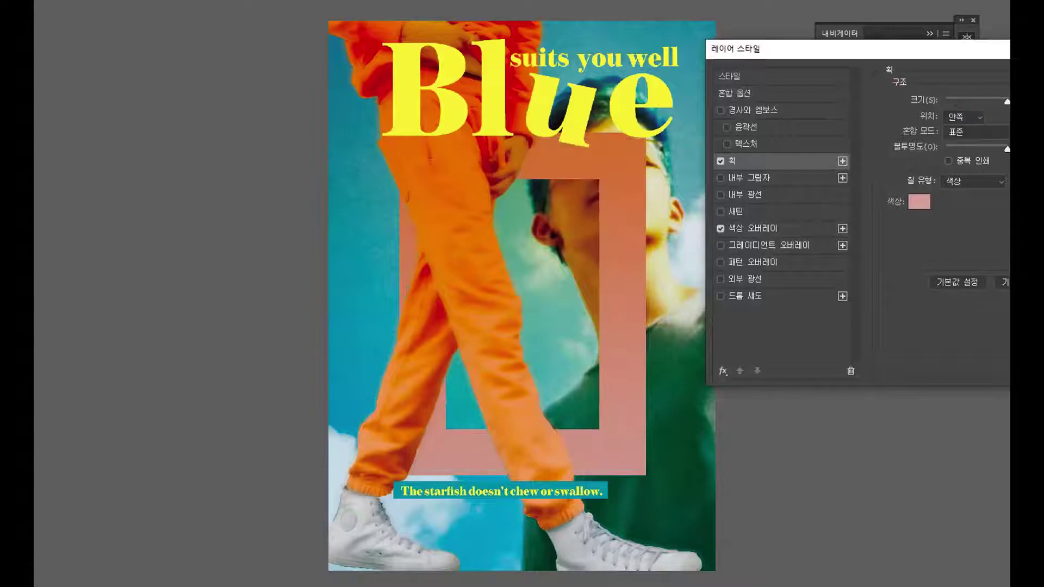
{"action": "left_click", "coordinate": [919, 202]}
{"action": "left_click", "coordinate": [864, 226]}
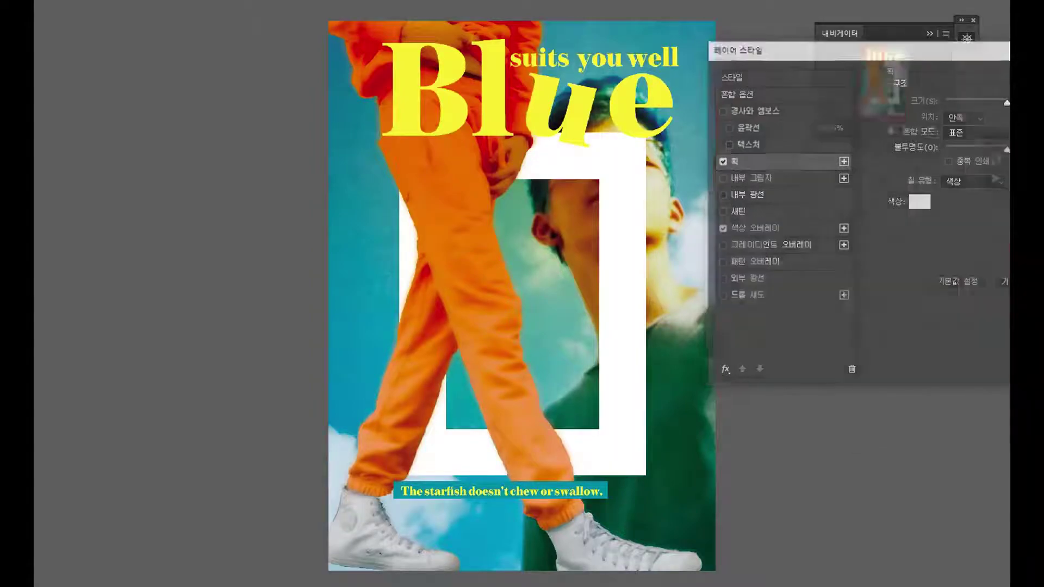
{"action": "key", "text": "Return"}
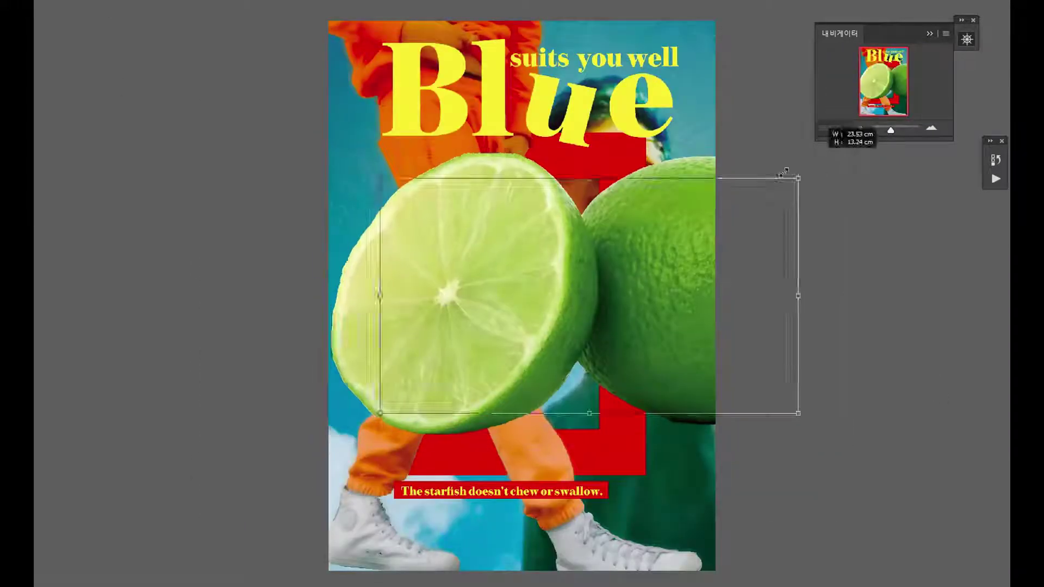
Rotate the limes 93.7°, tint the frame, and add a dark, skewed, motion-blurred lime shadow.
{"action": "mouse_move", "coordinate": [694, 147]}
{"action": "left_mouse_down"}
{"action": "mouse_move", "coordinate": [732, 410]}
{"action": "mouse_move", "coordinate": [614, 205]}
{"action": "mouse_move", "coordinate": [642, 495]}
{"action": "mouse_move", "coordinate": [660, 479]}
{"action": "left_mouse_up"}
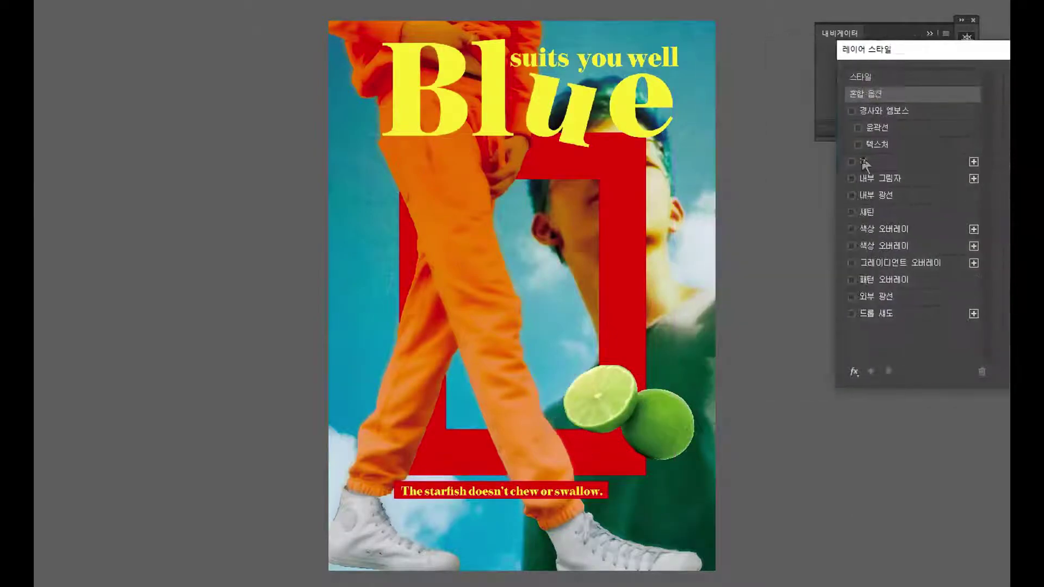
{"action": "left_click", "coordinate": [885, 233]}
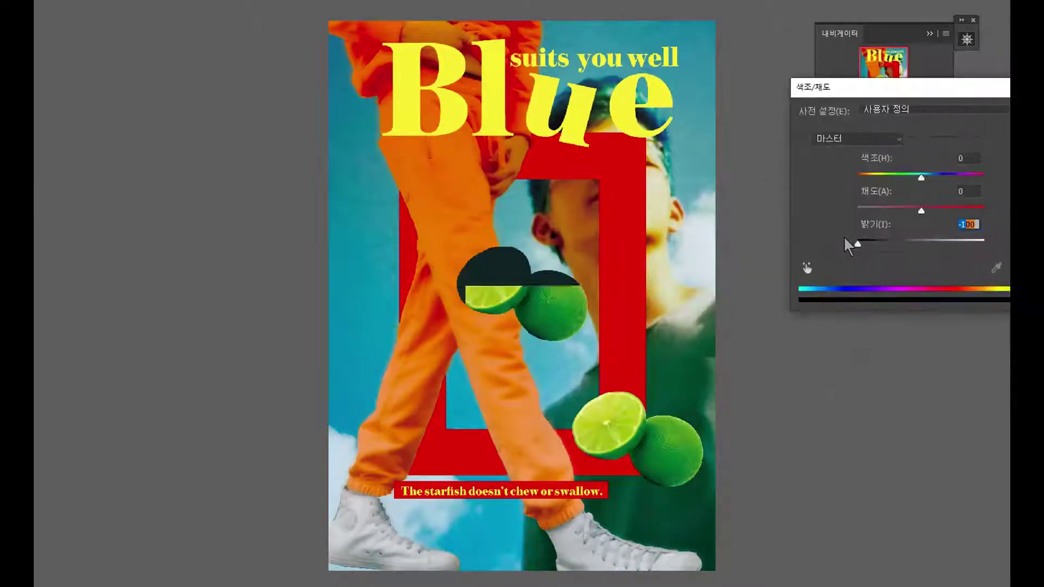
{"action": "key", "text": "Return"}
{"action": "left_click_drag", "start_coordinate": [561, 332], "coordinate": [674, 477]}
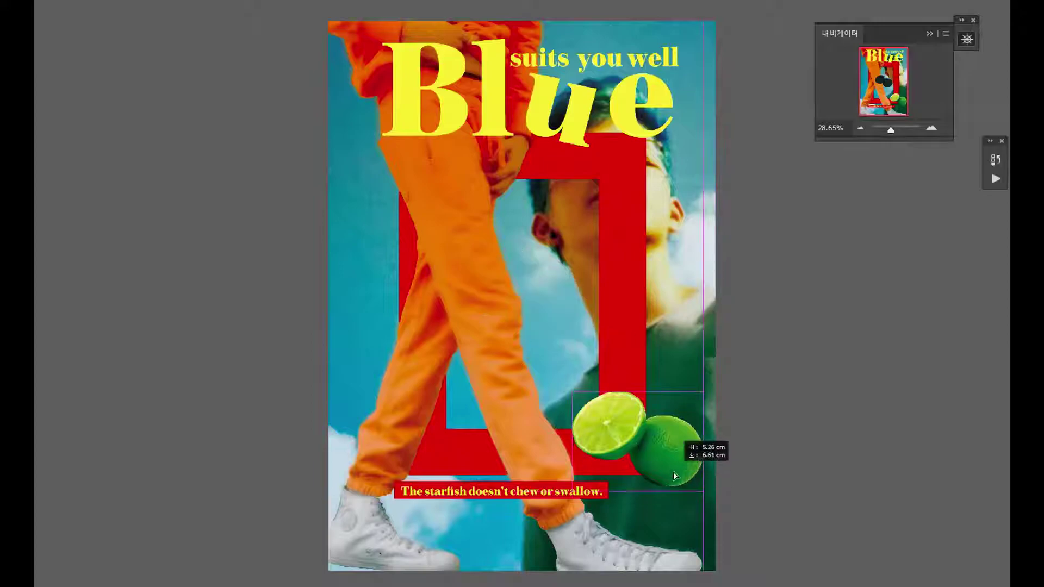
{"action": "left_click_drag", "start_coordinate": [639, 506], "coordinate": [688, 497]}
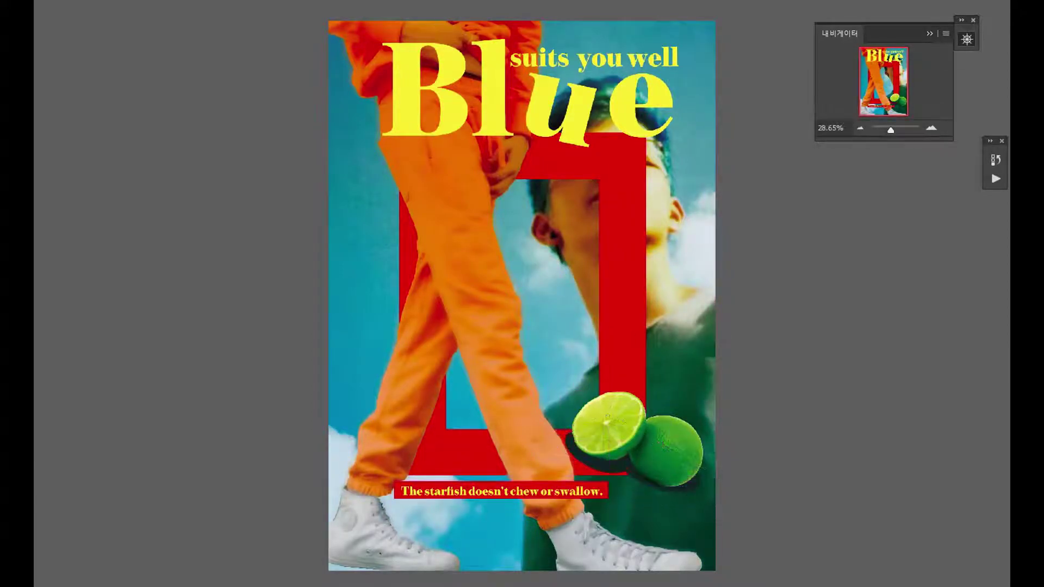
{"action": "left_click", "coordinate": [732, 229]}
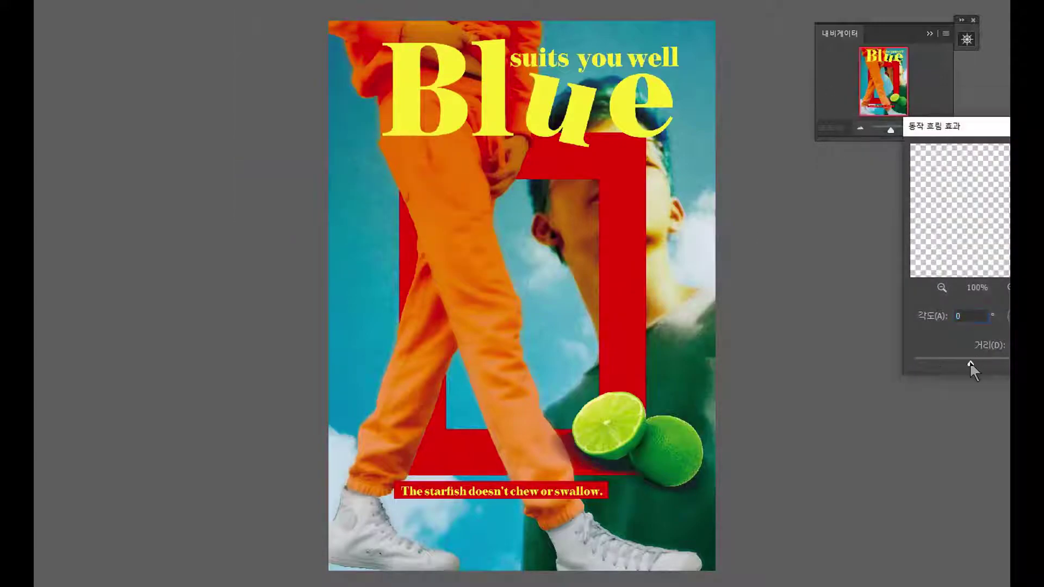
{"action": "key", "text": "Return"}
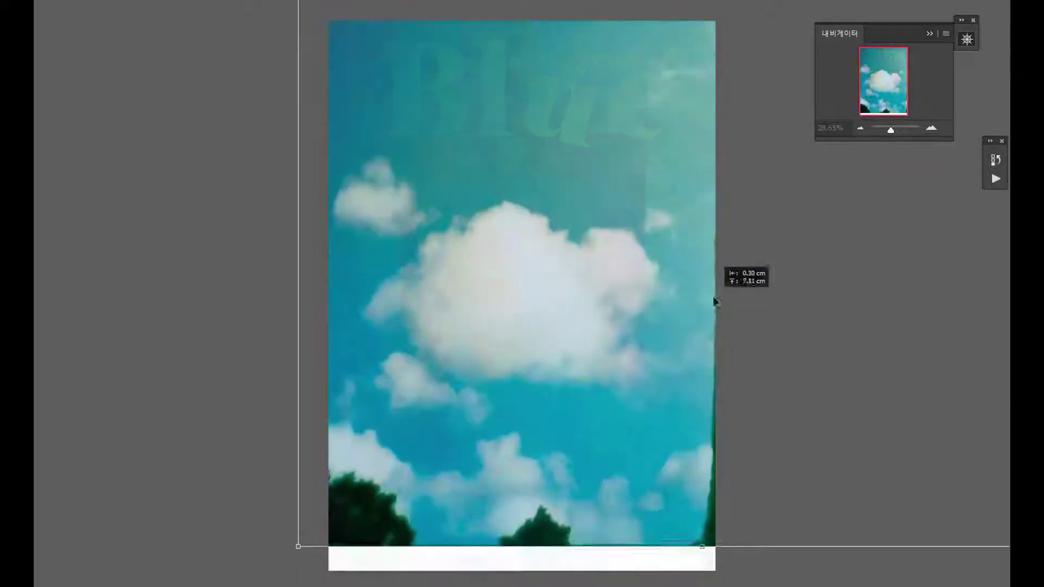
Shift the sky down and arrange the yellow poem and 'I'll go if you want.' text.
{"action": "mouse_move", "coordinate": [662, 215]}
{"action": "left_mouse_down"}
{"action": "mouse_move", "coordinate": [662, 423]}
{"action": "mouse_move", "coordinate": [609, 339]}
{"action": "mouse_move", "coordinate": [596, 409]}
{"action": "left_mouse_up"}
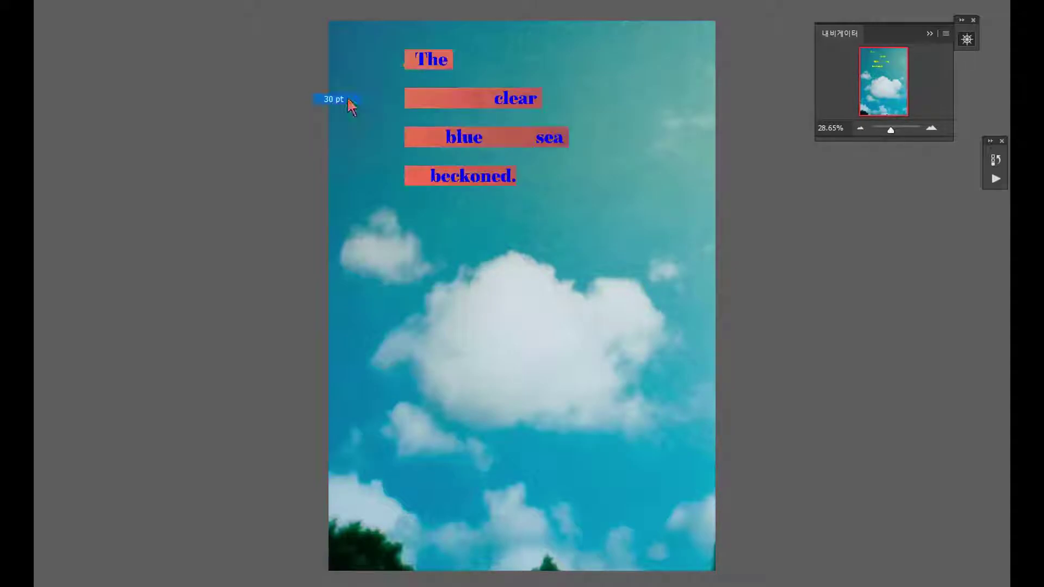
{"action": "left_click_drag", "start_coordinate": [715, 27], "coordinate": [715, 474]}
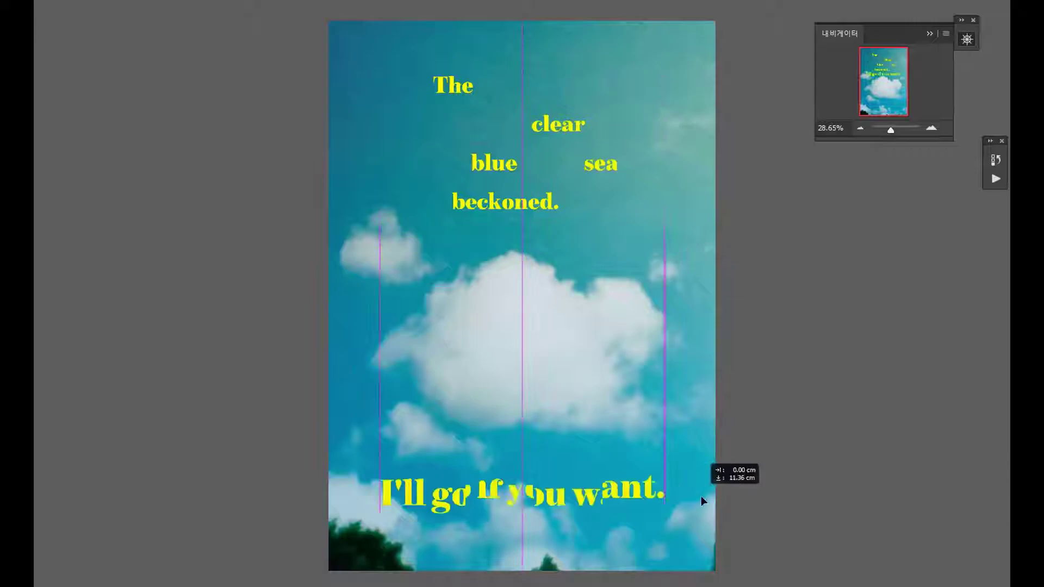
{"action": "left_click_drag", "start_coordinate": [647, 544], "coordinate": [675, 275]}
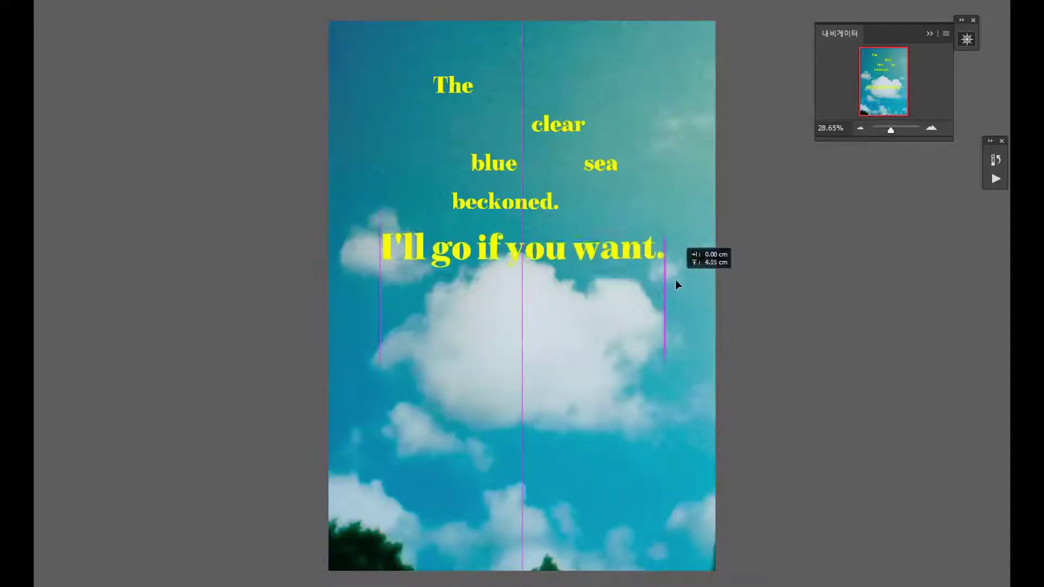
{"action": "key", "text": "Delete"}
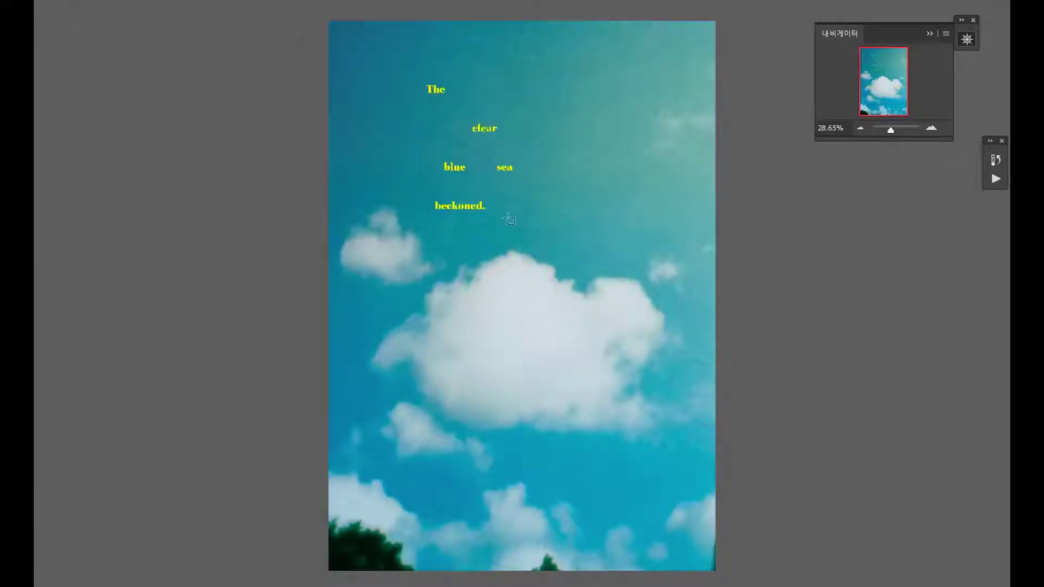
{"action": "key", "text": "shift+Up"}
{"action": "key", "text": "shift+Up"}
{"action": "key", "text": "shift+Up"}
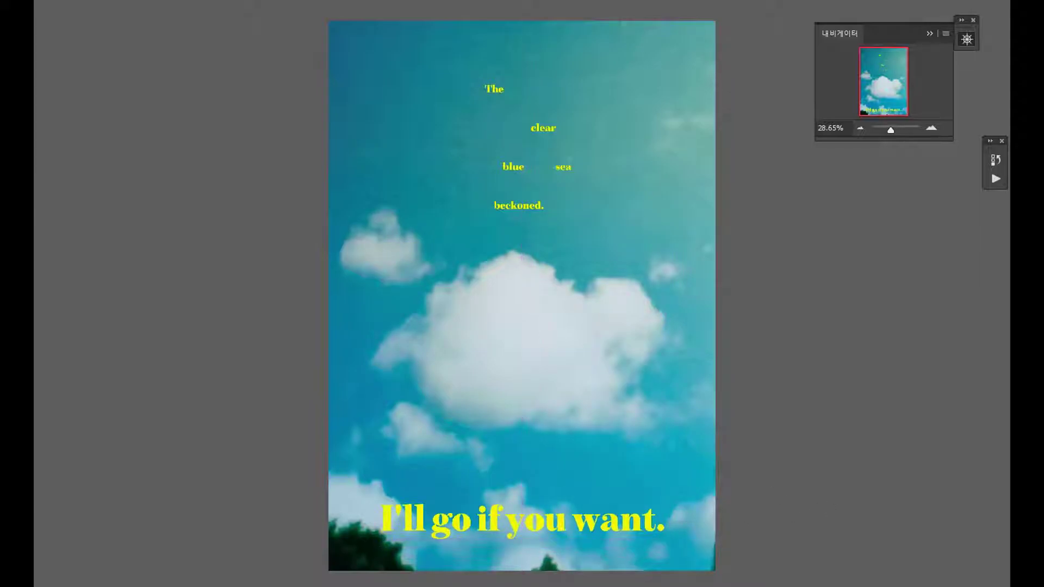
{"action": "key", "text": "Escape"}
Shift the poem block right and down, and draw a yellow bar at the top-left.
{"action": "mouse_move", "coordinate": [561, 176]}
{"action": "left_mouse_down"}
{"action": "mouse_move", "coordinate": [612, 176]}
{"action": "mouse_move", "coordinate": [597, 181]}
{"action": "left_mouse_up"}
{"action": "left_click_drag", "start_coordinate": [616, 528], "coordinate": [616, 519]}
{"action": "left_click_drag", "start_coordinate": [343, 34], "coordinate": [472, 58]}
{"action": "scroll", "coordinate": [462, 27], "scroll_direction": "up", "scroll_amount": 5}
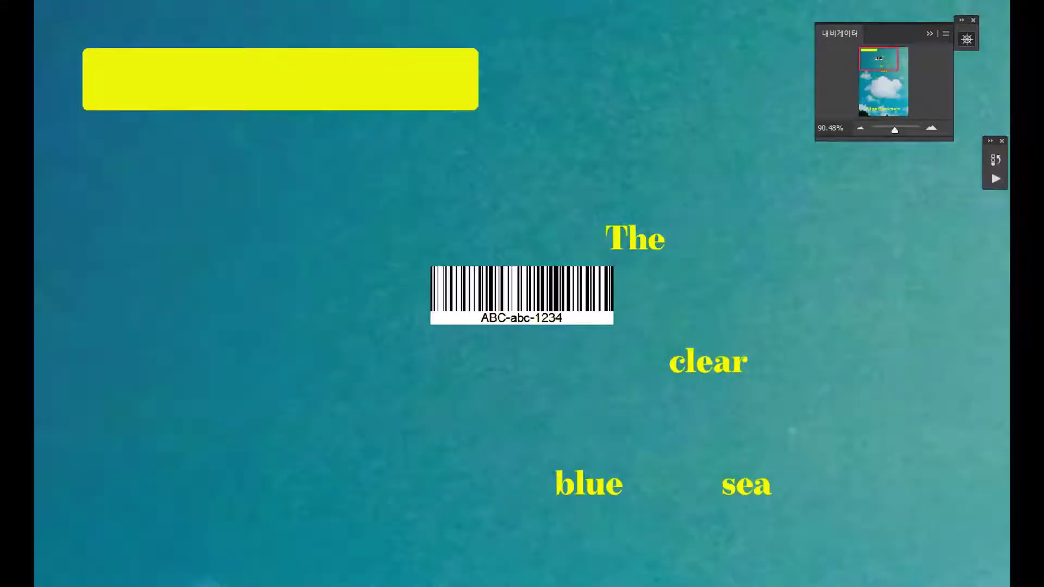
Place the barcode at the bar's left end without its number strip.
{"action": "left_click_drag", "start_coordinate": [583, 291], "coordinate": [301, 158]}
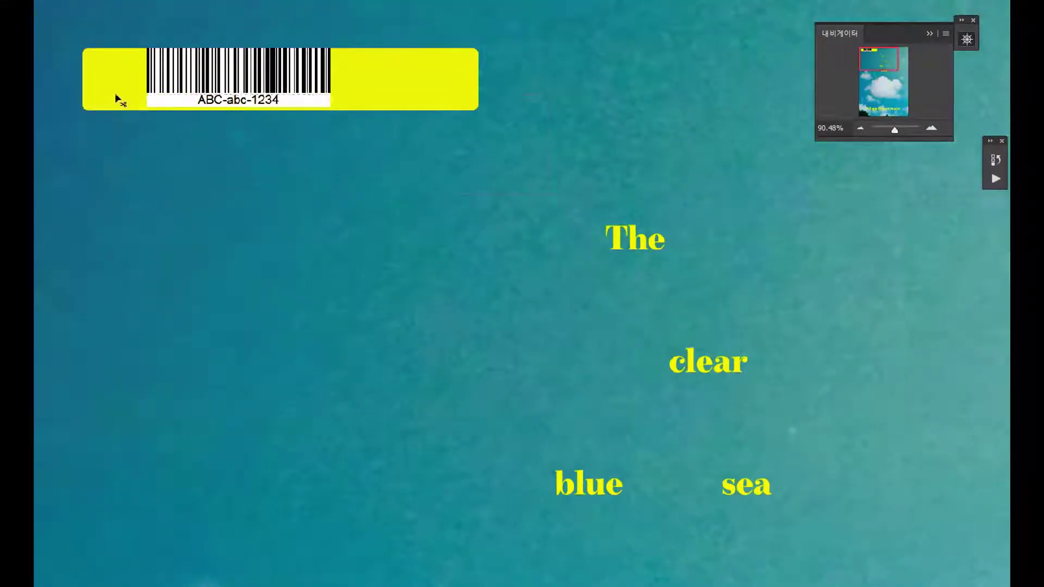
{"action": "key", "text": "Delete"}
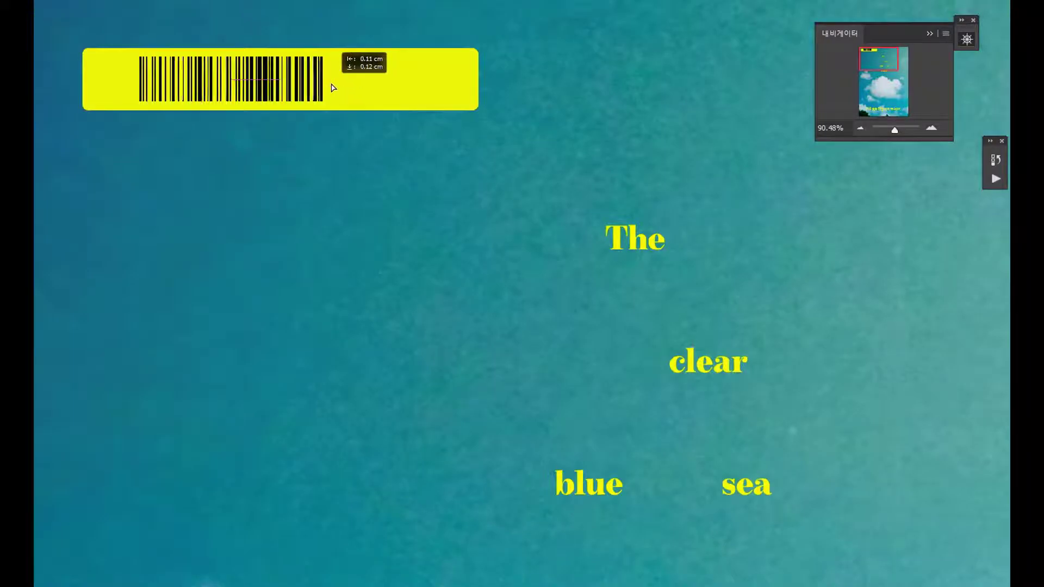
{"action": "left_click_drag", "start_coordinate": [359, 103], "coordinate": [52, 254]}
Add small 'Blue suits you well.' text in the bar and move the bar below the headline.
{"action": "left_click", "coordinate": [663, 112]}
{"action": "key", "text": "ctrl+v"}
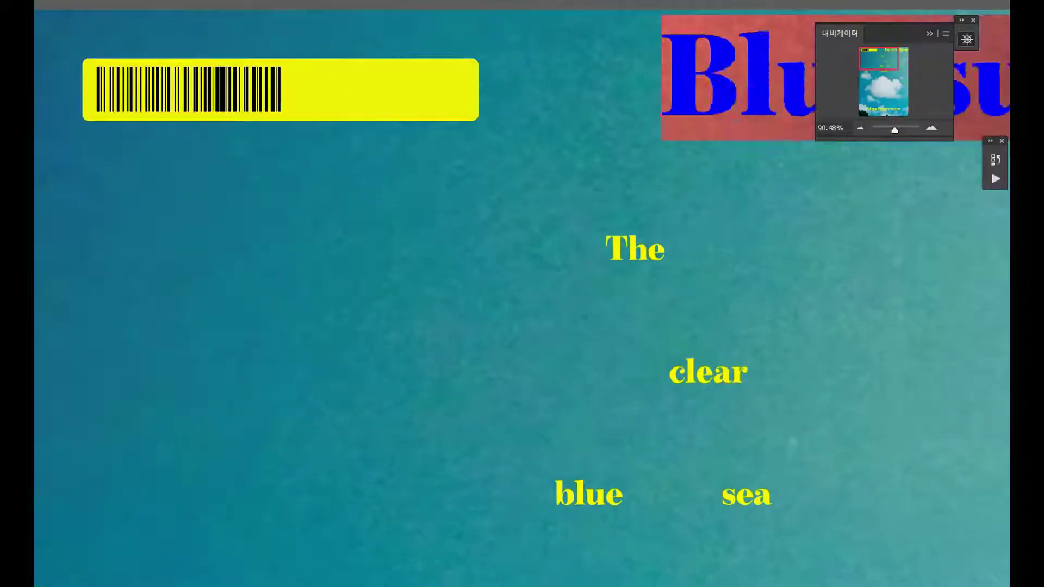
{"action": "key", "text": "ctrl+Return"}
{"action": "left_click_drag", "start_coordinate": [803, 181], "coordinate": [433, 157]}
{"action": "left_click", "coordinate": [327, 32]}
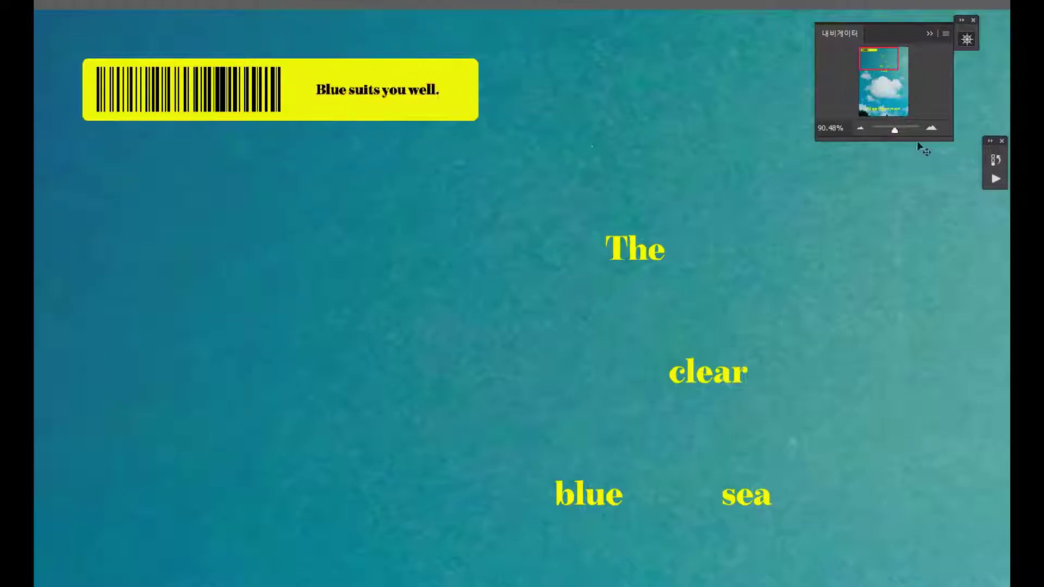
{"action": "left_click_drag", "start_coordinate": [896, 130], "coordinate": [890, 131]}
{"action": "left_click_drag", "start_coordinate": [502, 136], "coordinate": [588, 475]}
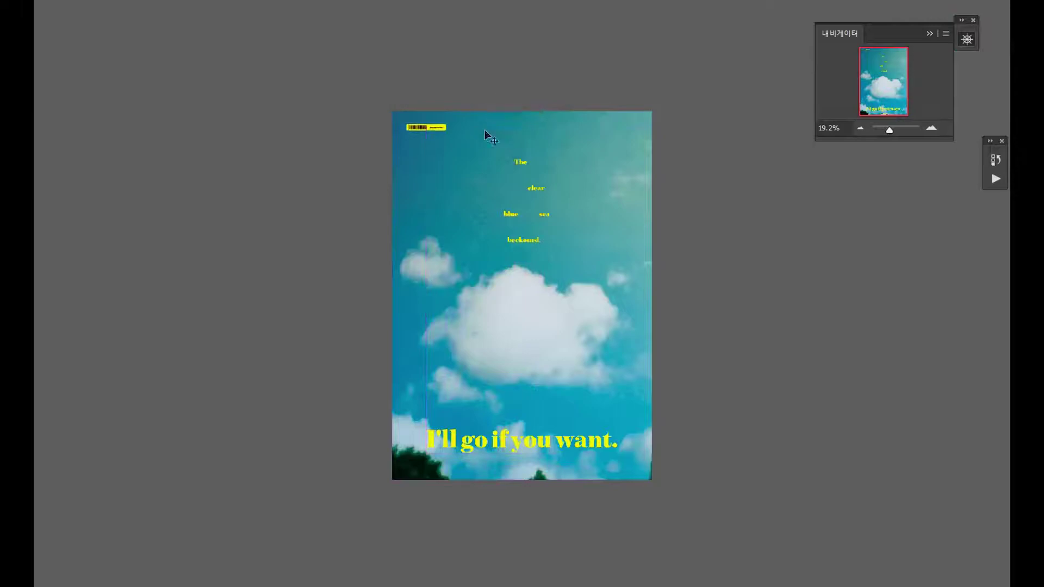
Zoom to 28.65% and centre the barcode label below 'I'll go if you want.'.
{"action": "left_click_drag", "start_coordinate": [890, 130], "coordinate": [893, 132]}
{"action": "left_click_drag", "start_coordinate": [381, 45], "coordinate": [564, 524]}
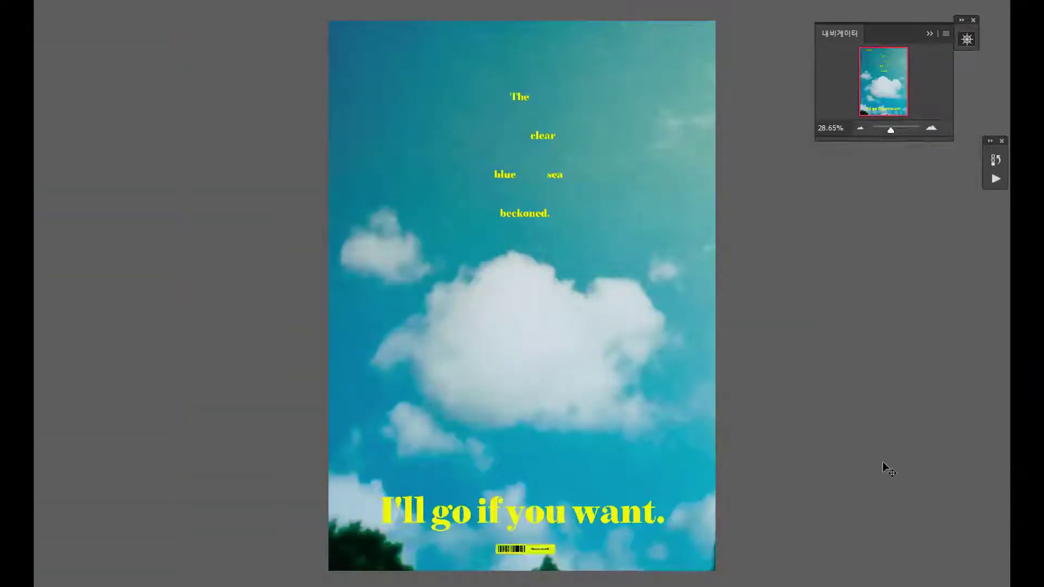